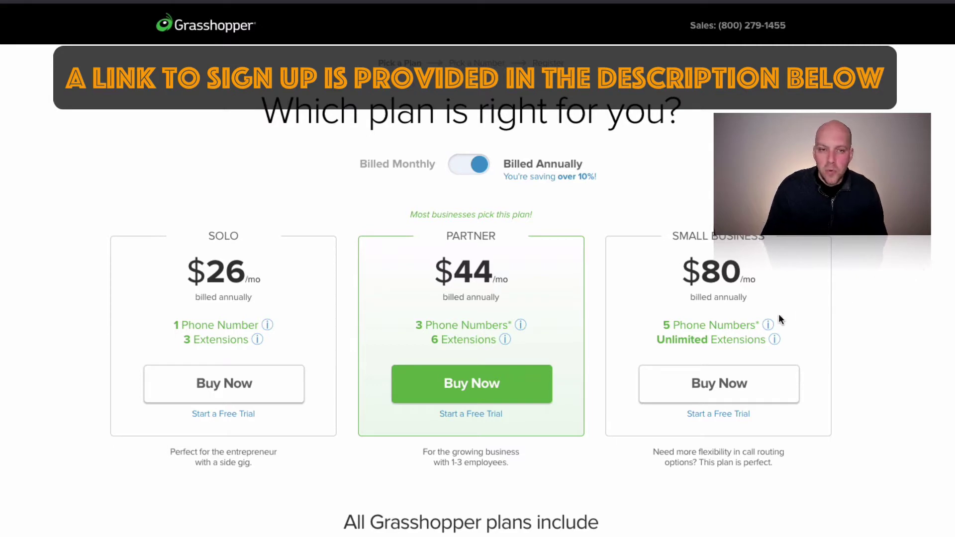
Start the free 7-day trial of the Solo plan from the pricing page.
{"action": "scroll", "coordinate": [289, 298], "scroll_direction": "down", "scroll_amount": 1}
{"action": "scroll", "coordinate": [299, 310], "scroll_direction": "down", "scroll_amount": 2}
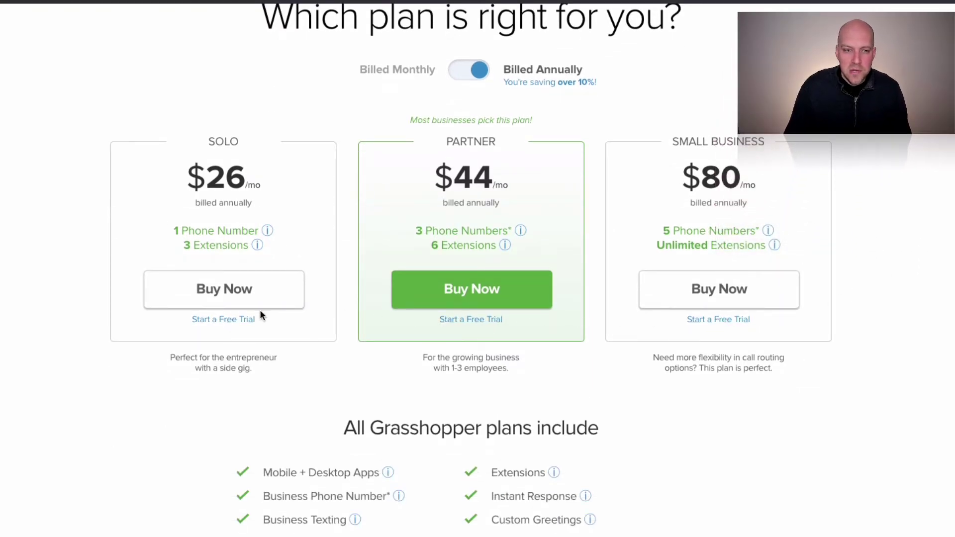
{"action": "left_click", "coordinate": [224, 319]}
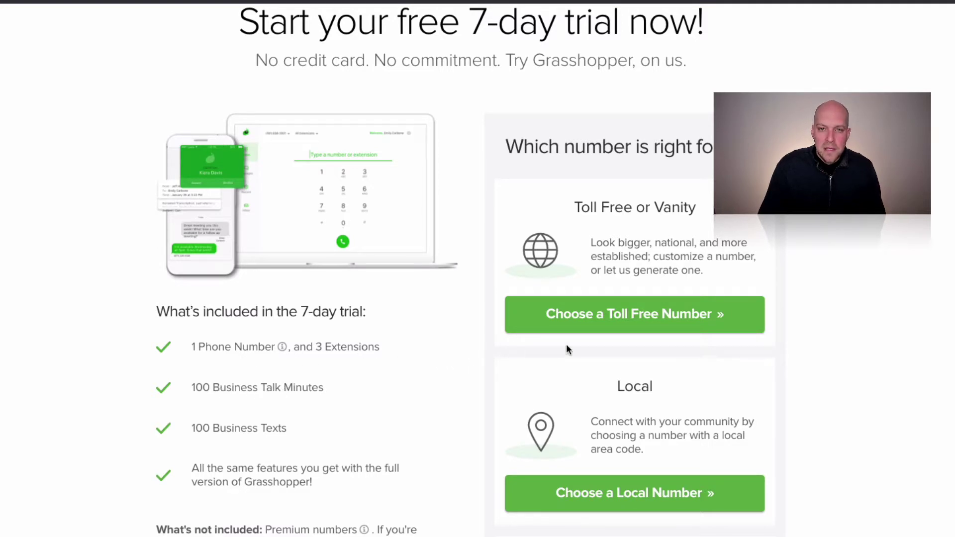
{"action": "left_click", "coordinate": [681, 502]}
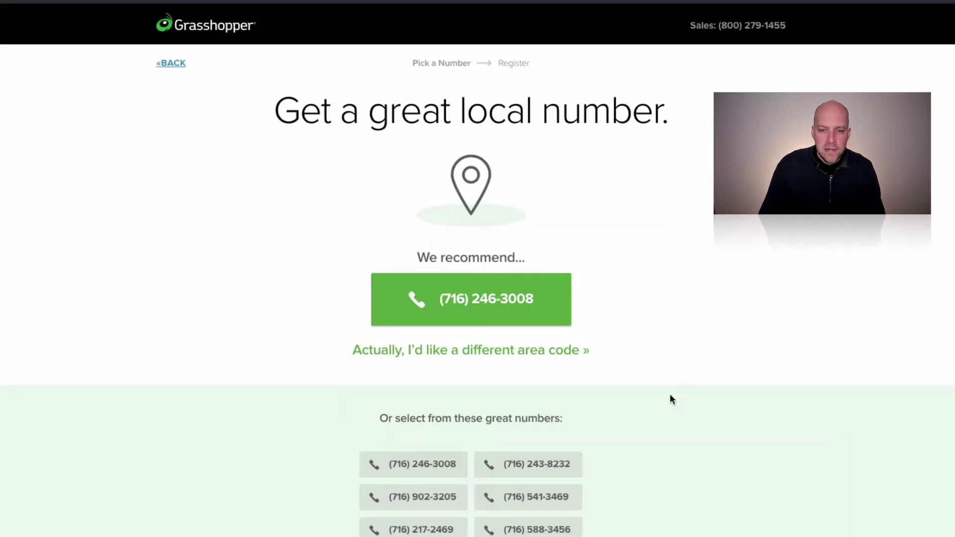
{"action": "scroll", "coordinate": [670, 395], "scroll_direction": "down", "scroll_amount": 3}
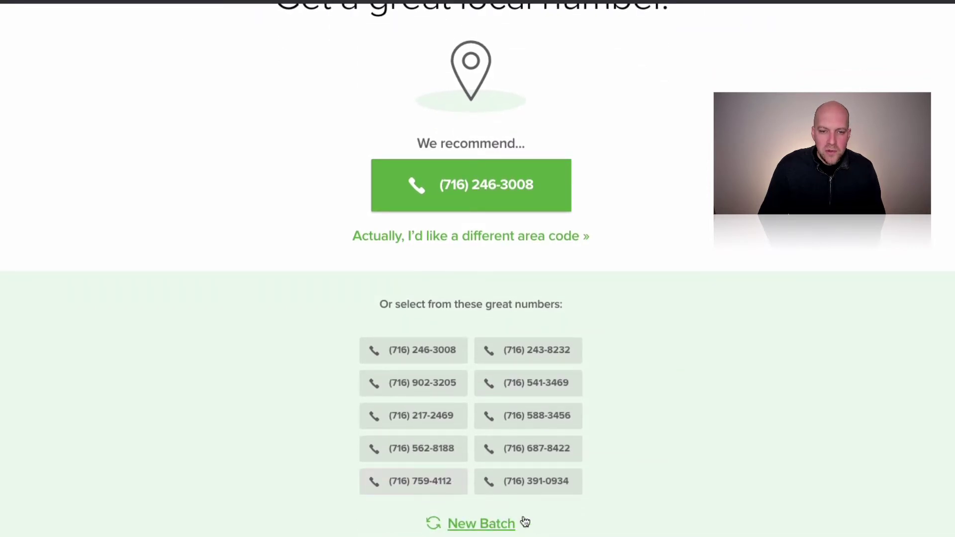
{"action": "left_click", "coordinate": [528, 356]}
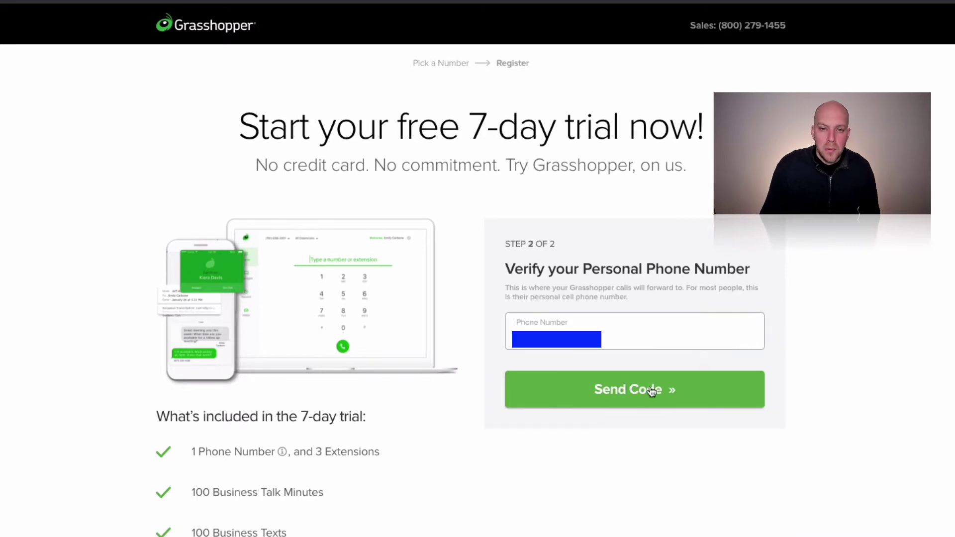
Send a verification code to the personal phone and submit the texted code.
{"action": "left_click", "coordinate": [651, 391]}
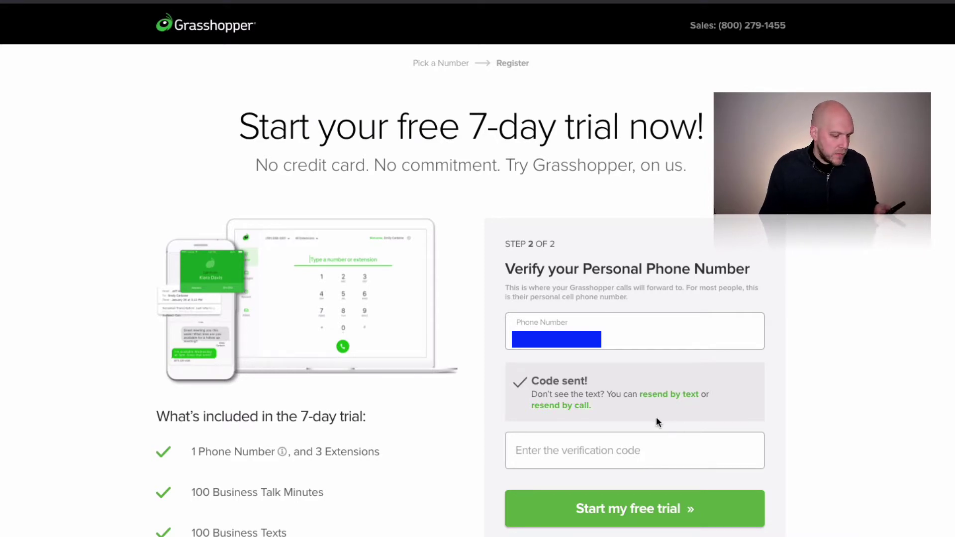
{"action": "left_click", "coordinate": [564, 453]}
{"action": "key", "text": "Return"}
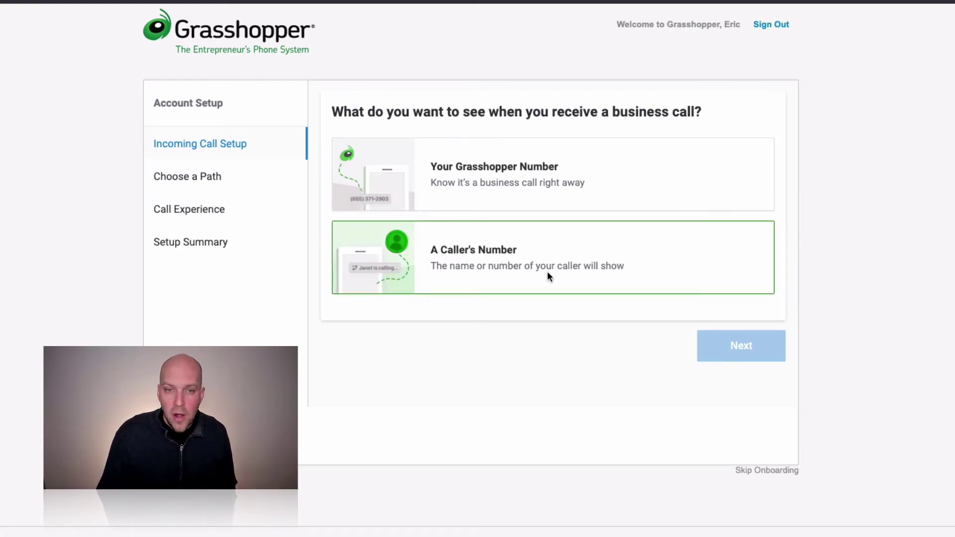
Show 'Your Grasshopper Number' on incoming calls and continue to choosing a path.
{"action": "left_click", "coordinate": [684, 185]}
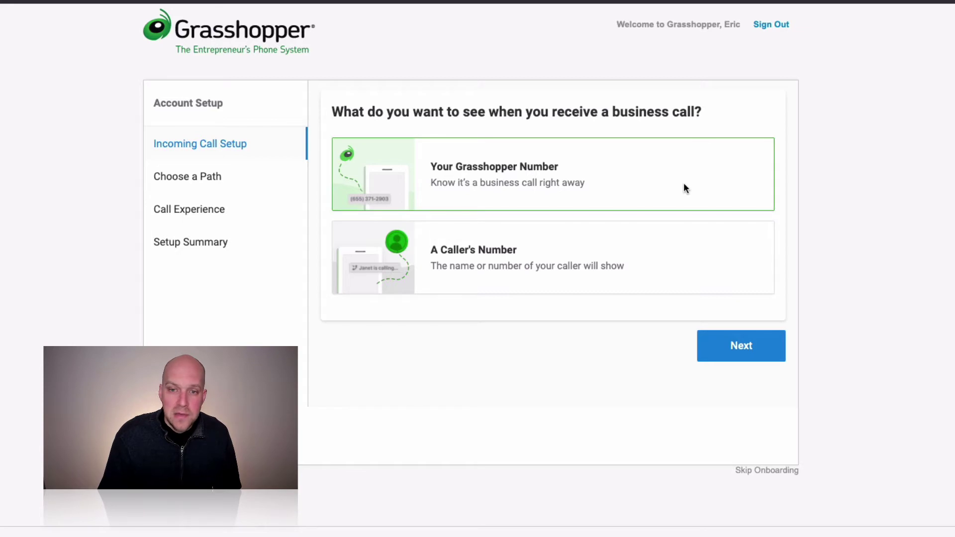
{"action": "left_click", "coordinate": [752, 355]}
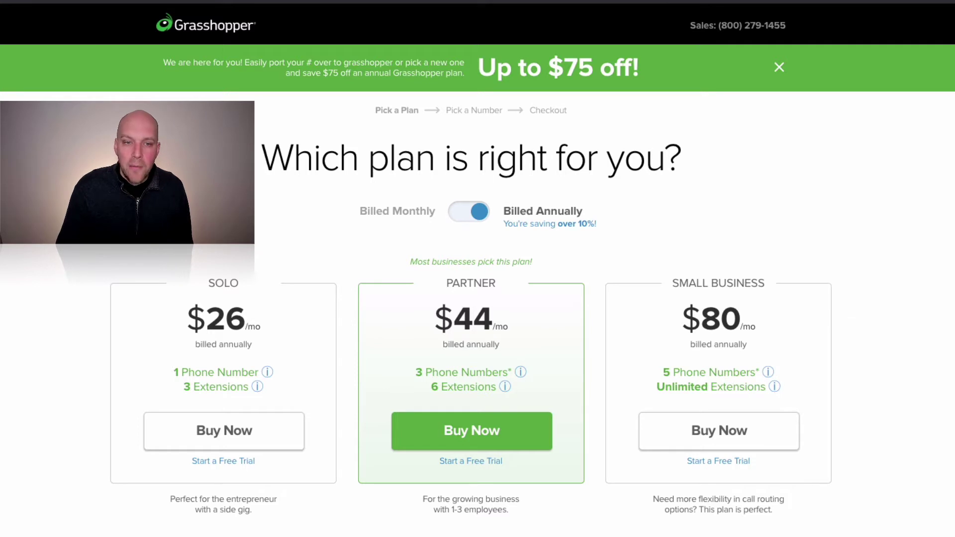
Check what the Solo plan's '1 Phone Number' allowance includes.
{"action": "mouse_move", "coordinate": [204, 381]}
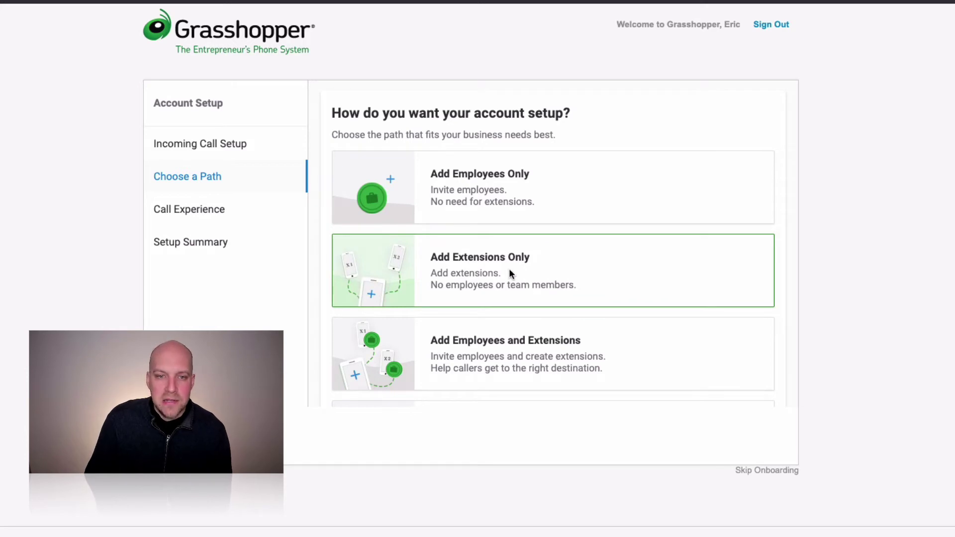
In Call Experience, add Ext 1 and Ext 2 beside the Default Extension, then proceed to greetings.
{"action": "left_click", "coordinate": [202, 211]}
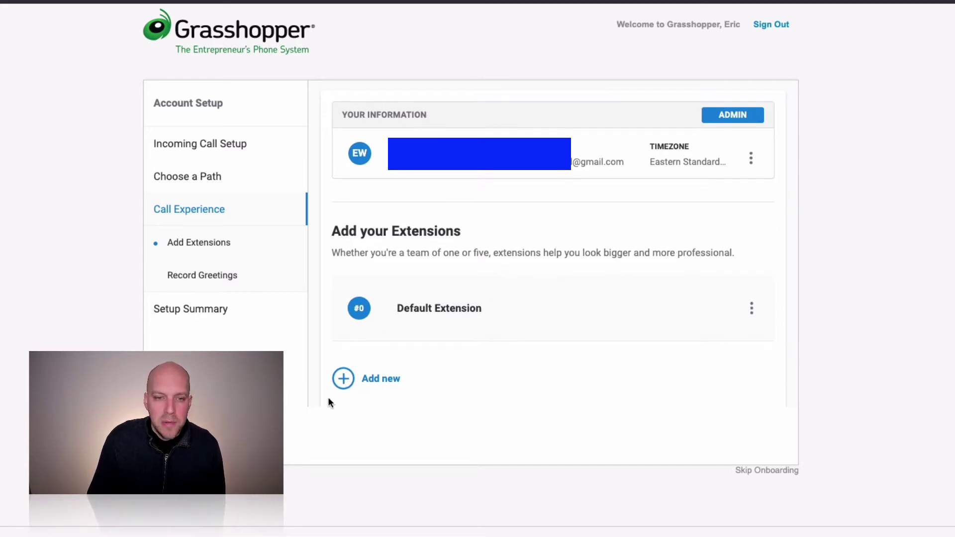
{"action": "left_click", "coordinate": [343, 381]}
{"action": "scroll", "coordinate": [564, 344], "scroll_direction": "down", "scroll_amount": 3}
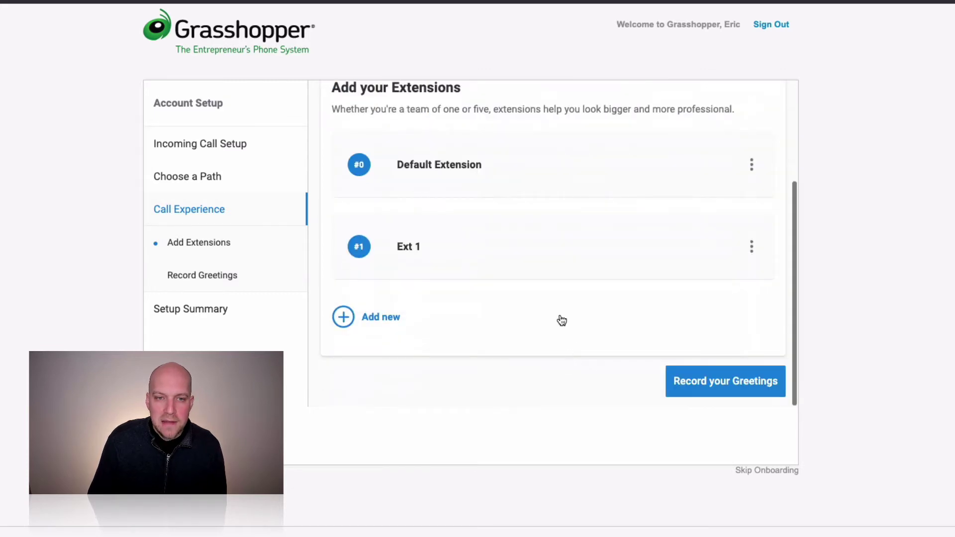
{"action": "left_click", "coordinate": [344, 323]}
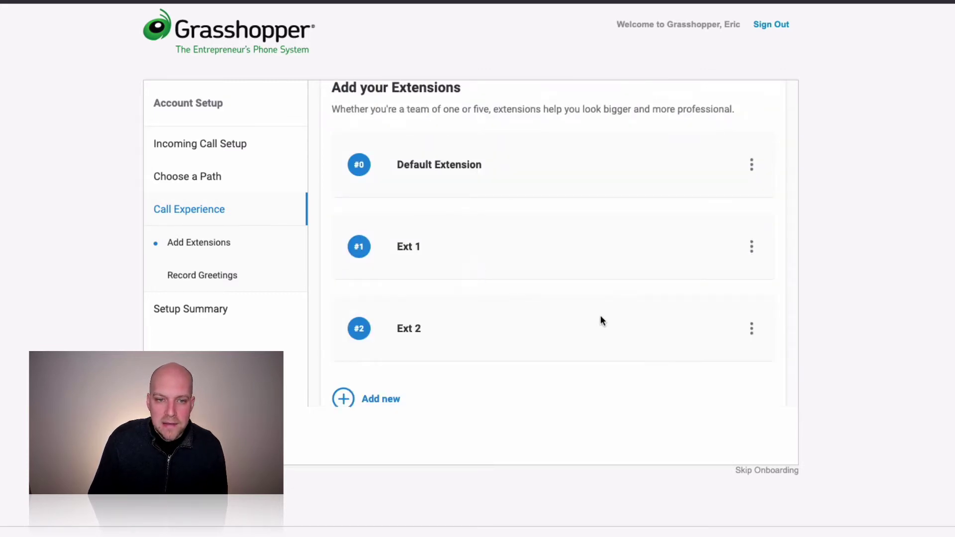
{"action": "scroll", "coordinate": [579, 334], "scroll_direction": "down", "scroll_amount": 3}
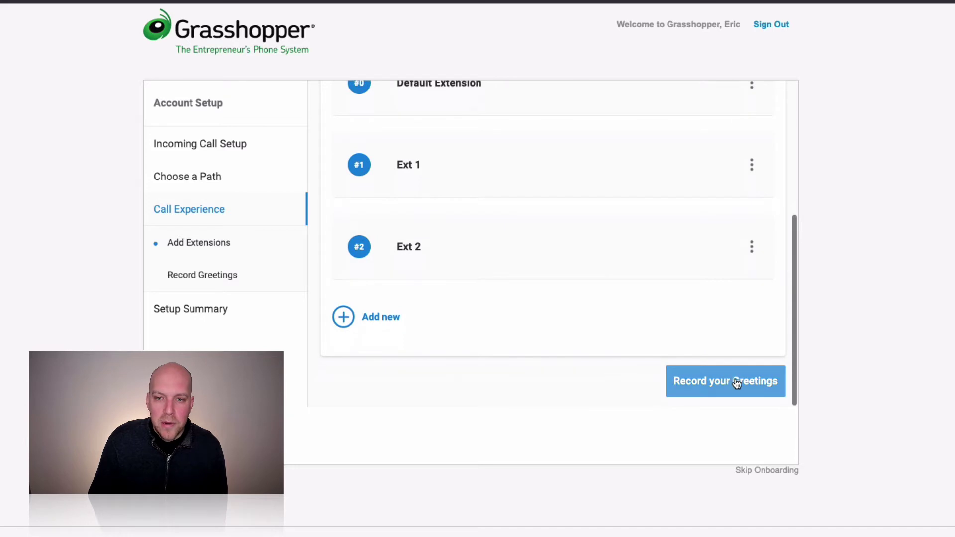
{"action": "left_click", "coordinate": [737, 383]}
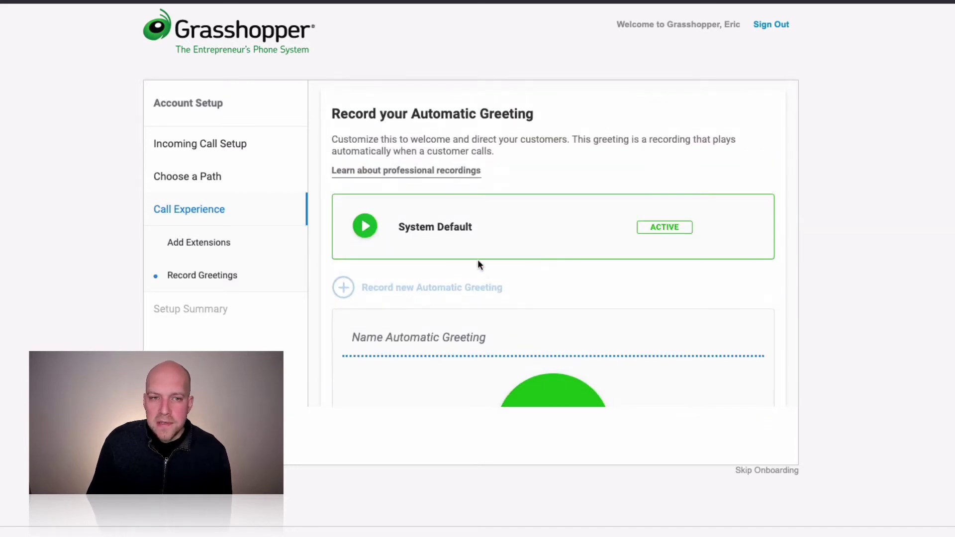
Record a 12-second custom automatic greeting and save it, leaving voicemail on System Default.
{"action": "scroll", "coordinate": [480, 266], "scroll_direction": "down", "scroll_amount": 5}
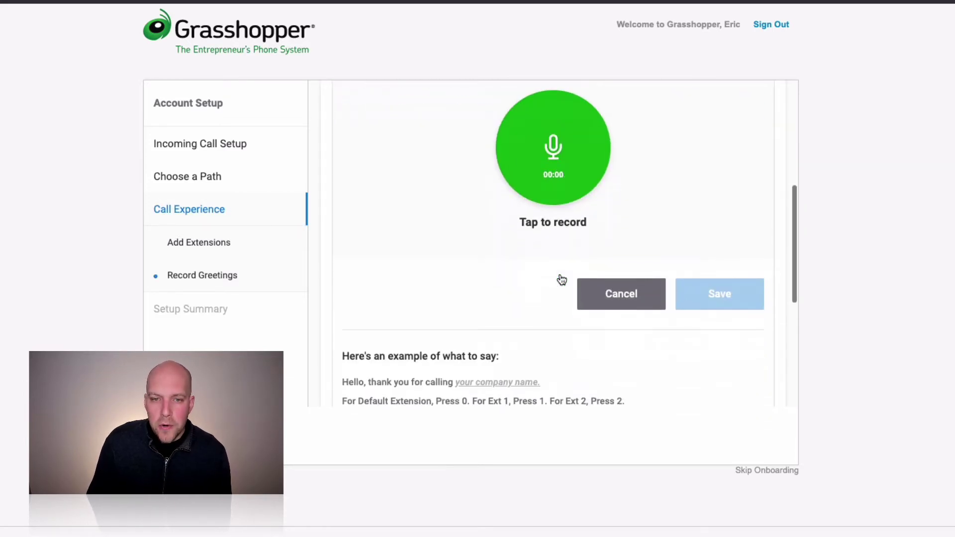
{"action": "scroll", "coordinate": [497, 323], "scroll_direction": "down", "scroll_amount": 1}
{"action": "left_click_drag", "start_coordinate": [626, 373], "coordinate": [344, 374]}
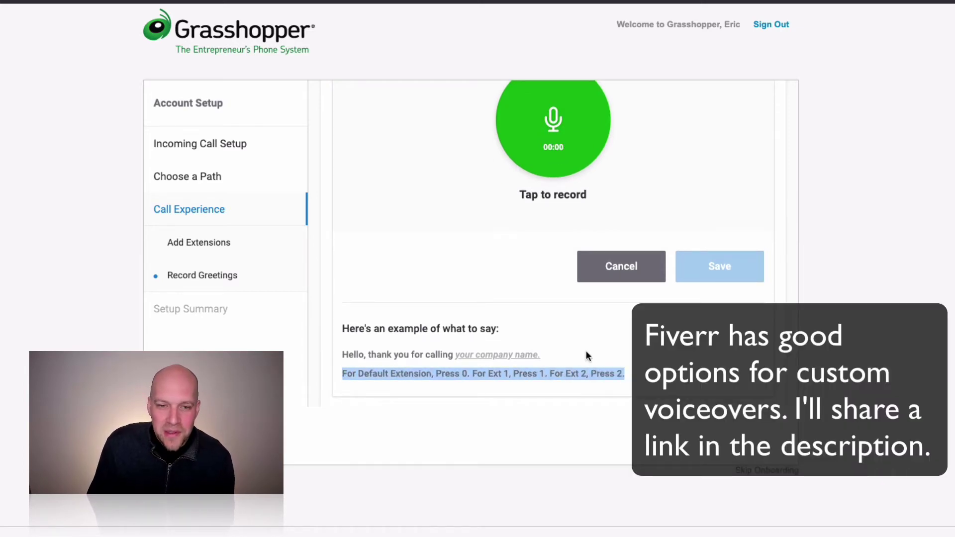
{"action": "scroll", "coordinate": [566, 308], "scroll_direction": "up", "scroll_amount": 2}
{"action": "left_click", "coordinate": [567, 211]}
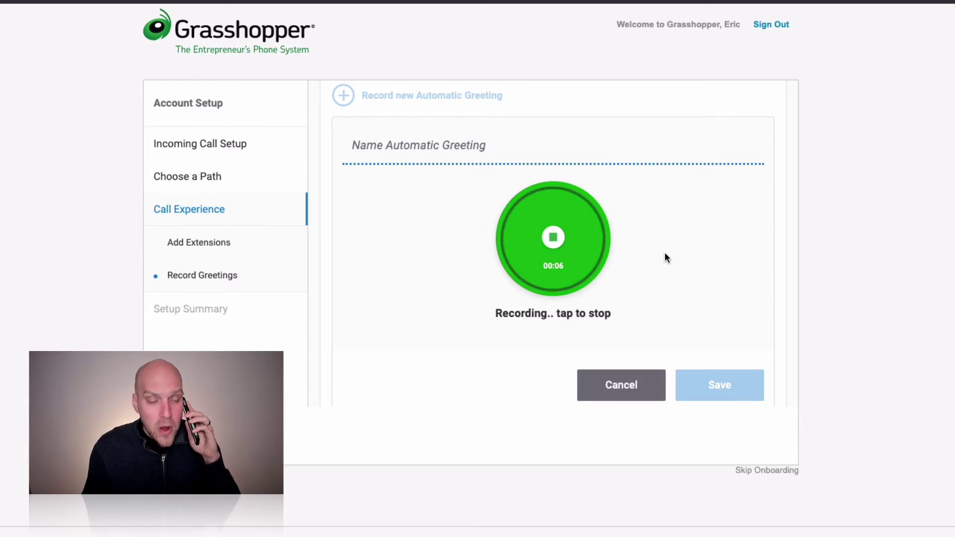
{"action": "left_click", "coordinate": [561, 248]}
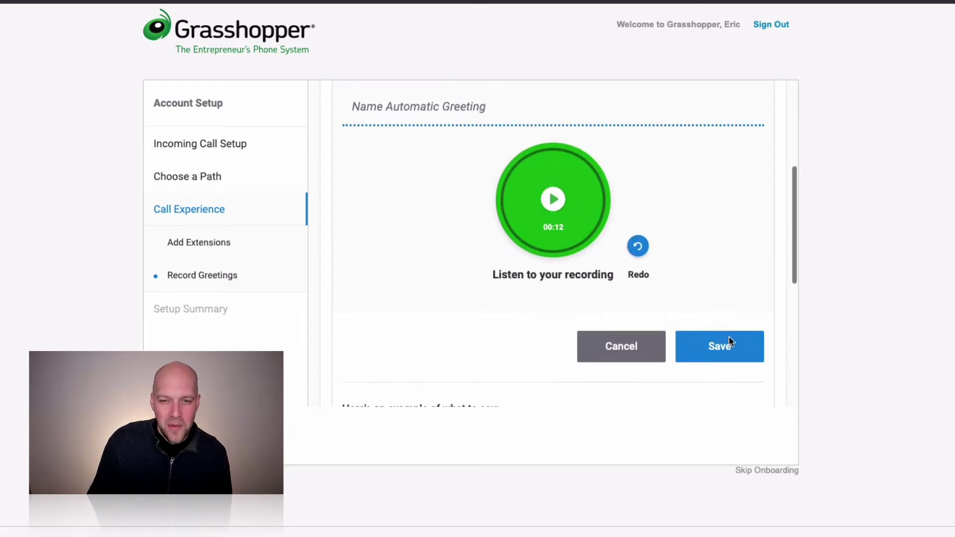
{"action": "scroll", "coordinate": [729, 335], "scroll_direction": "down", "scroll_amount": 1}
{"action": "left_click", "coordinate": [729, 335]}
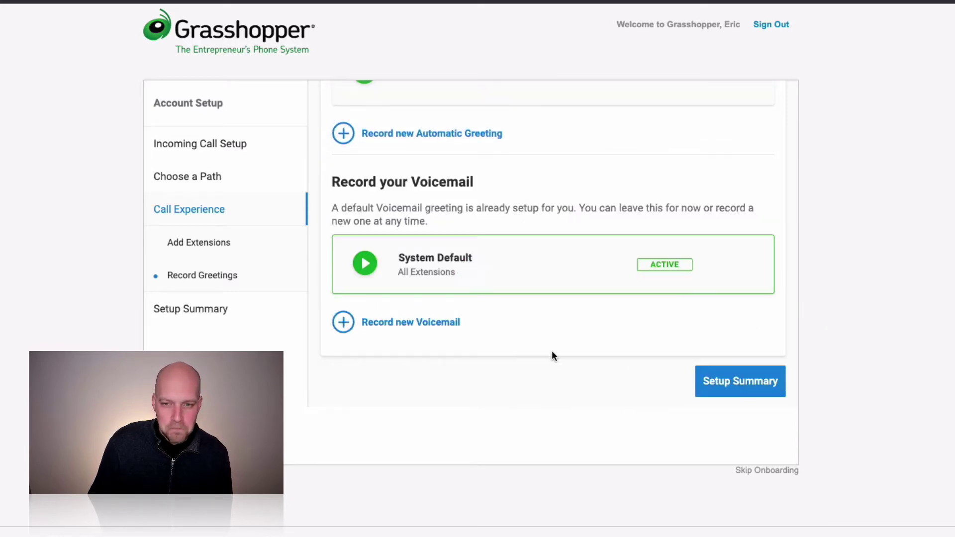
{"action": "left_click", "coordinate": [736, 382]}
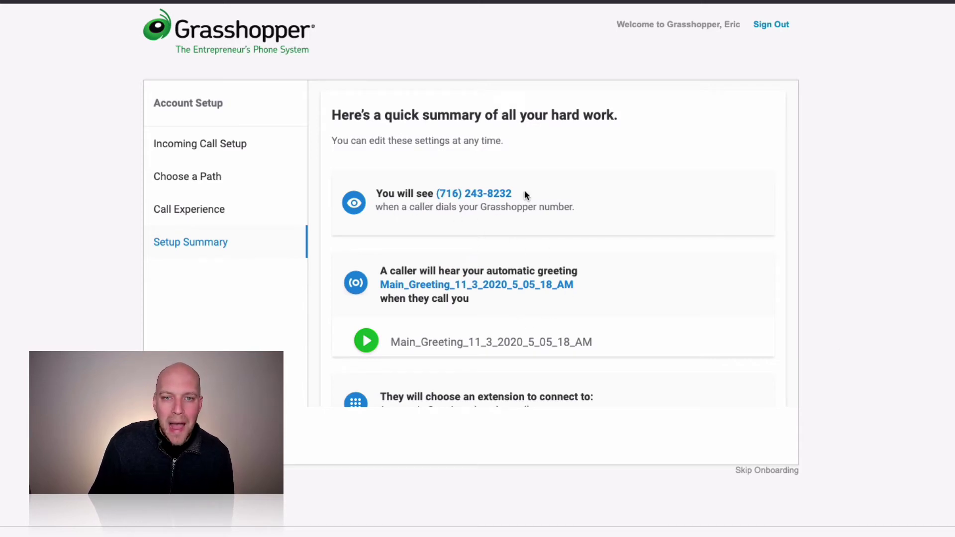
{"action": "left_click_drag", "start_coordinate": [525, 194], "coordinate": [430, 193]}
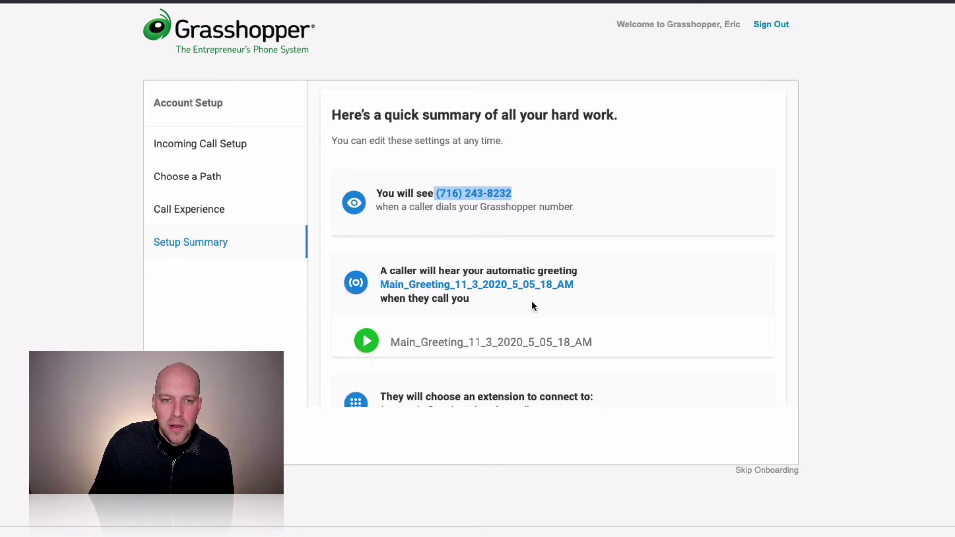
{"action": "left_click", "coordinate": [368, 341]}
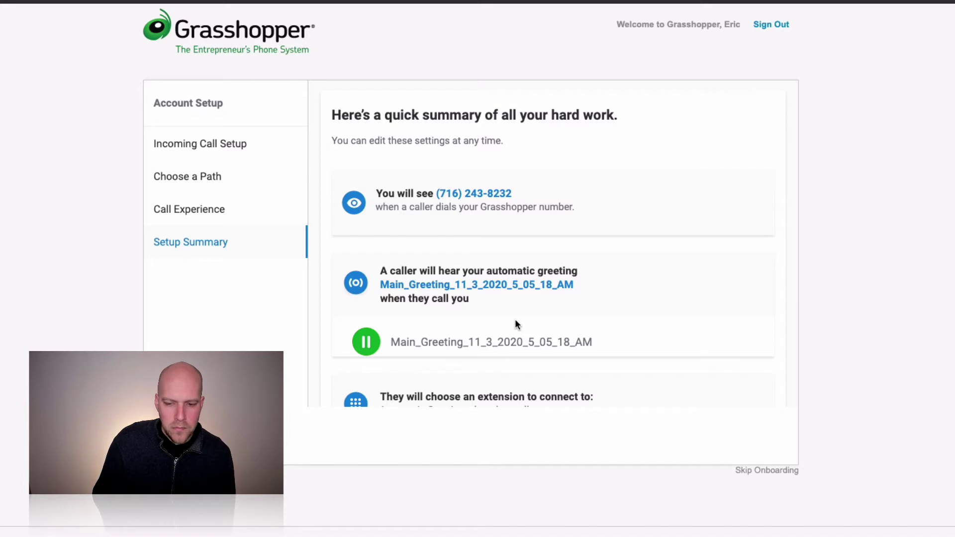
{"action": "scroll", "coordinate": [515, 321], "scroll_direction": "down", "scroll_amount": 2}
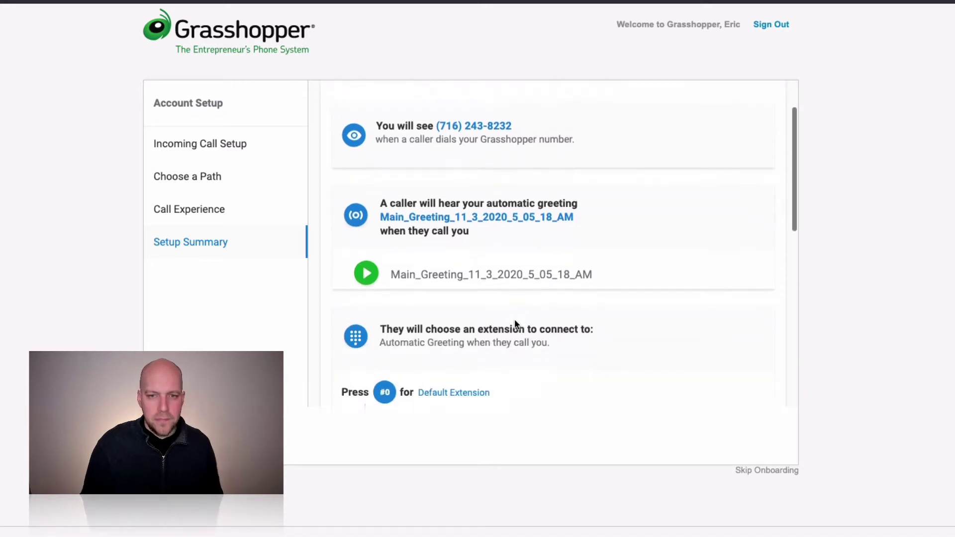
{"action": "scroll", "coordinate": [518, 333], "scroll_direction": "down", "scroll_amount": 4}
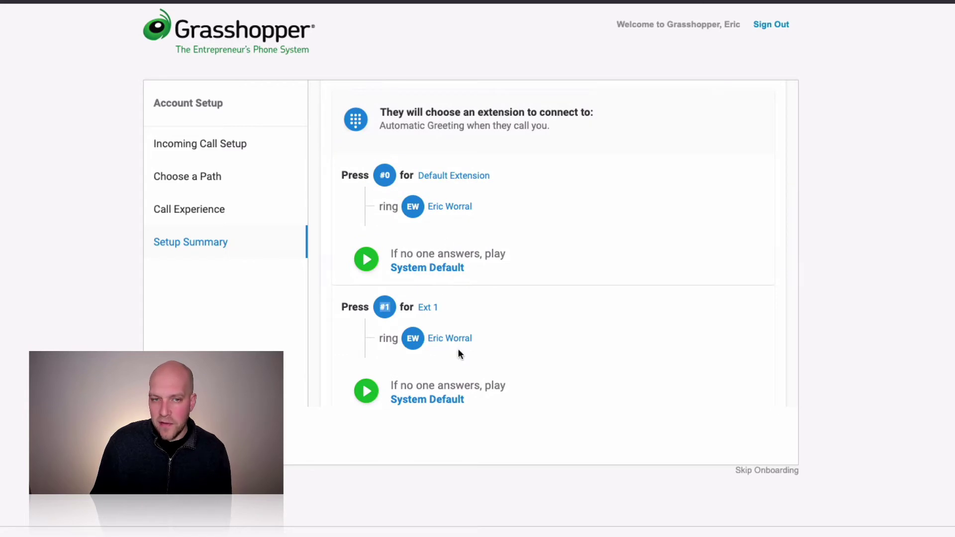
{"action": "scroll", "coordinate": [471, 304], "scroll_direction": "up", "scroll_amount": 1}
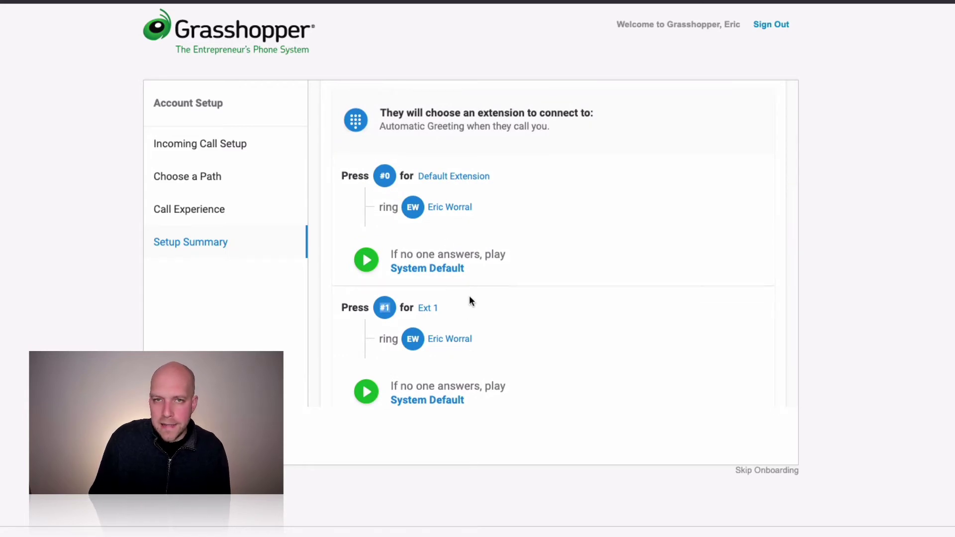
{"action": "left_click", "coordinate": [383, 174]}
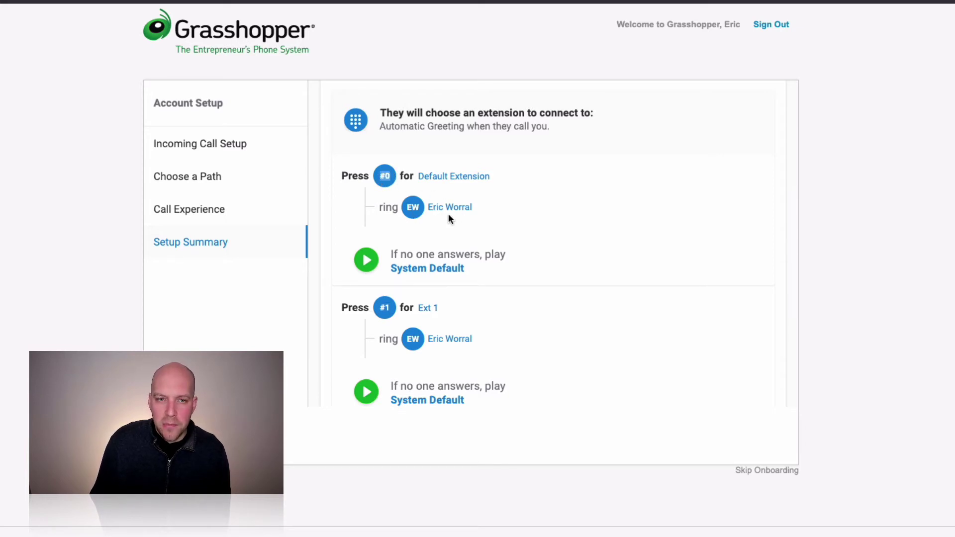
Play the main extension's System Default no-answer greeting and finish setup.
{"action": "left_click", "coordinate": [367, 261]}
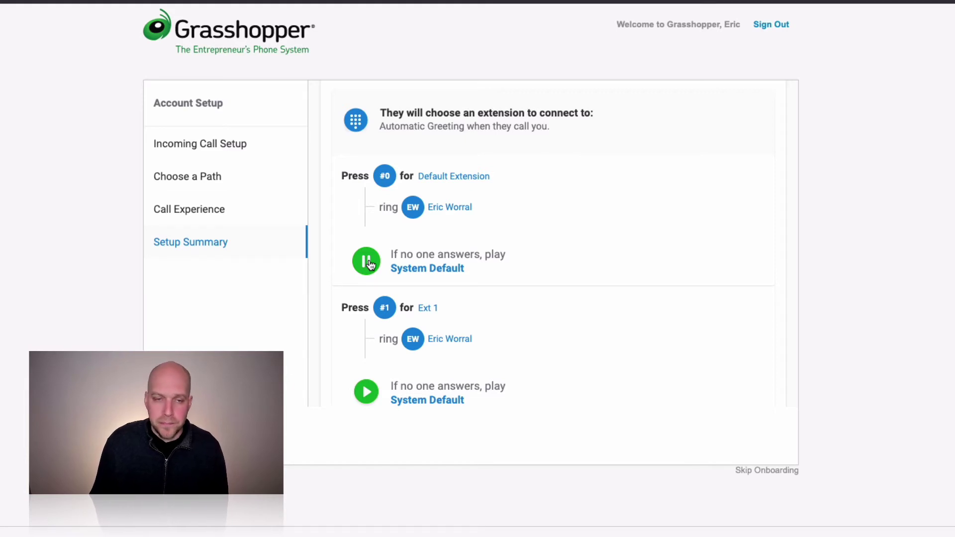
{"action": "scroll", "coordinate": [388, 271], "scroll_direction": "down", "scroll_amount": 1}
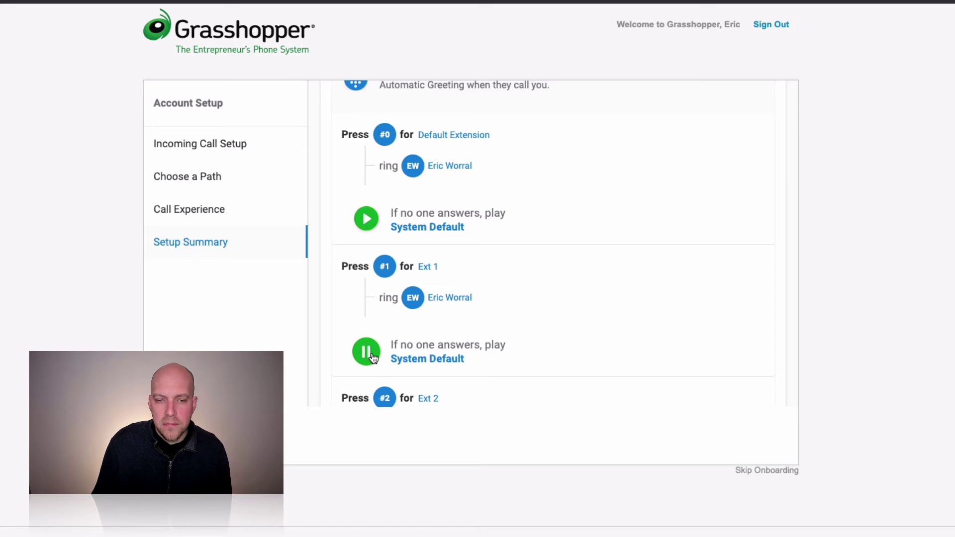
{"action": "scroll", "coordinate": [393, 347], "scroll_direction": "down", "scroll_amount": 1}
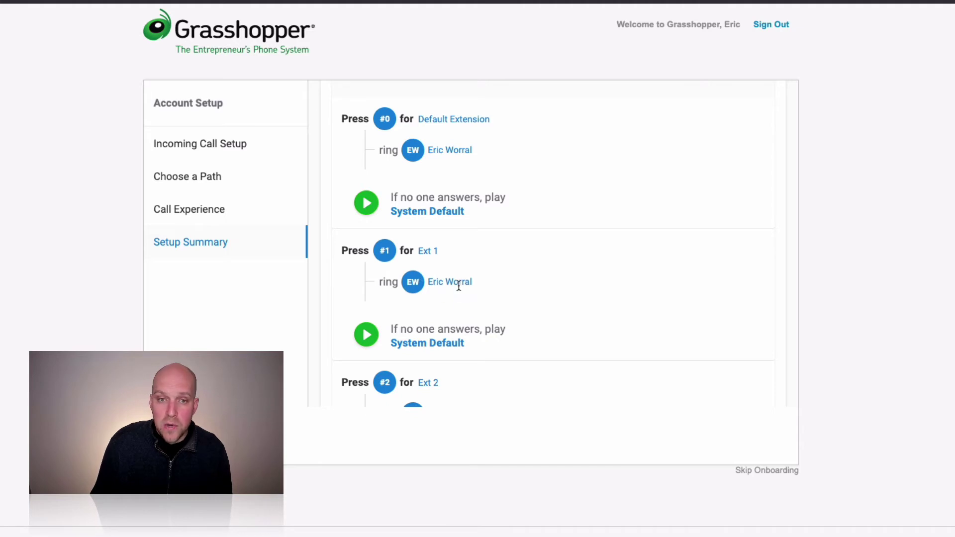
{"action": "scroll", "coordinate": [453, 299], "scroll_direction": "down", "scroll_amount": 3}
{"action": "scroll", "coordinate": [438, 350], "scroll_direction": "down", "scroll_amount": 8}
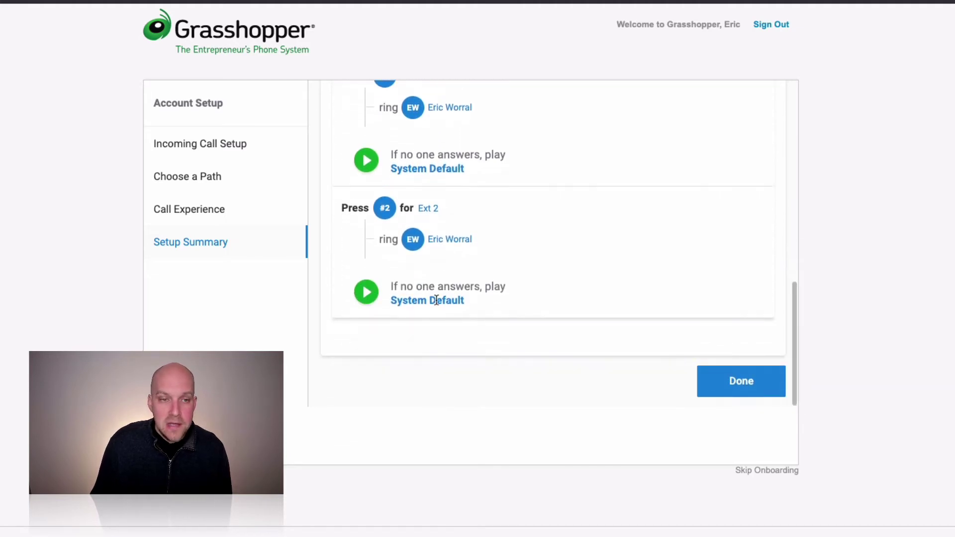
{"action": "left_click", "coordinate": [739, 387]}
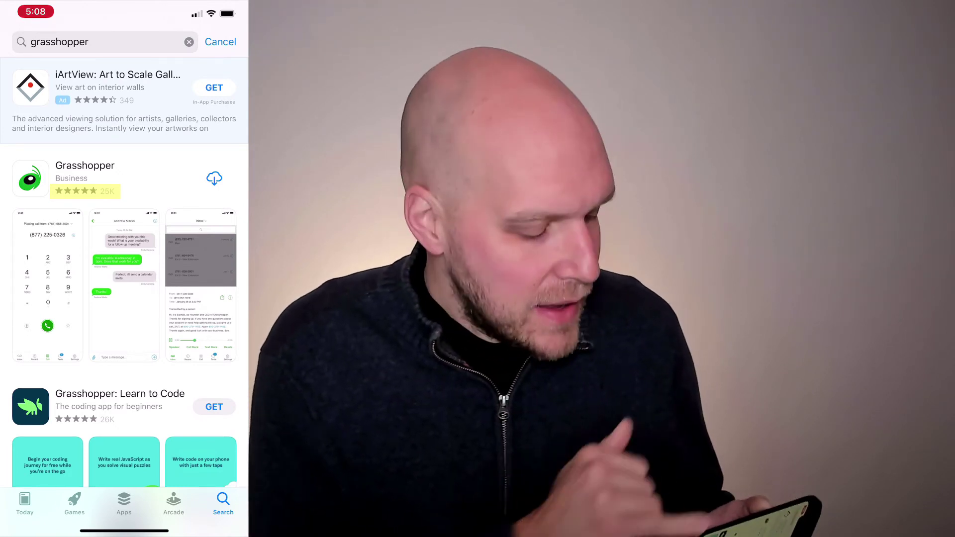
Download Grasshopper (Business) from the 'grasshopper' search results and launch it.
{"action": "left_click", "coordinate": [214, 178]}
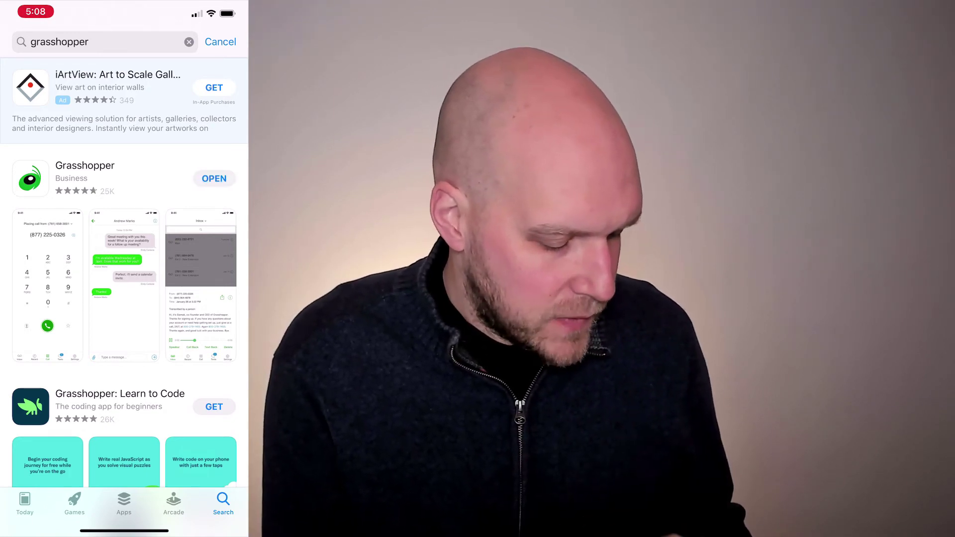
{"action": "left_click", "coordinate": [214, 179]}
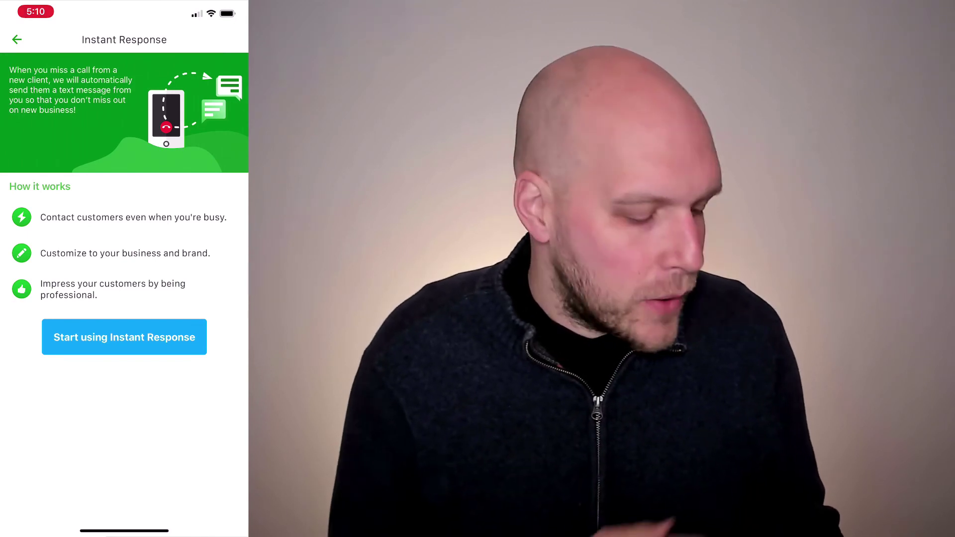
Enable Instant Response with the default 'Sorry I missed your call' message, then return to the Inbox.
{"action": "left_click", "coordinate": [124, 296]}
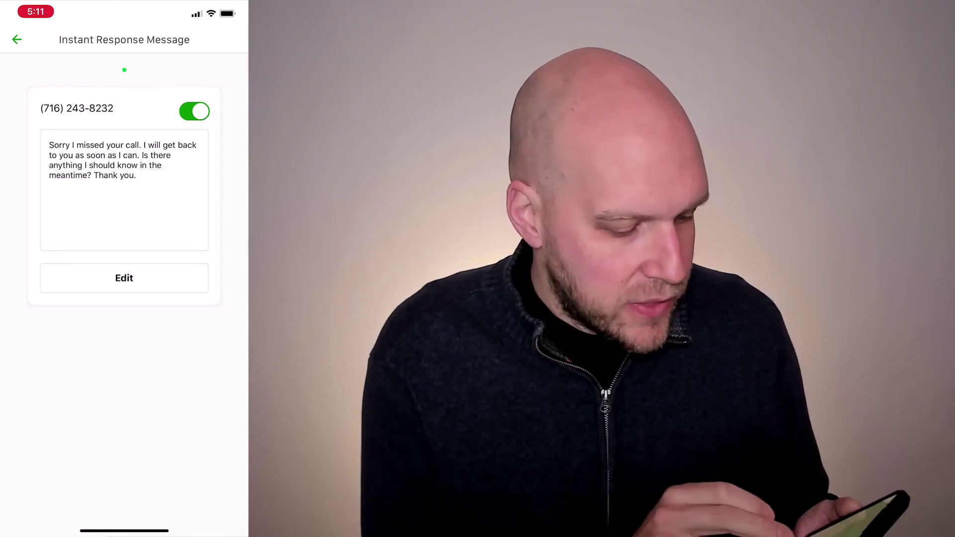
{"action": "left_click", "coordinate": [17, 40]}
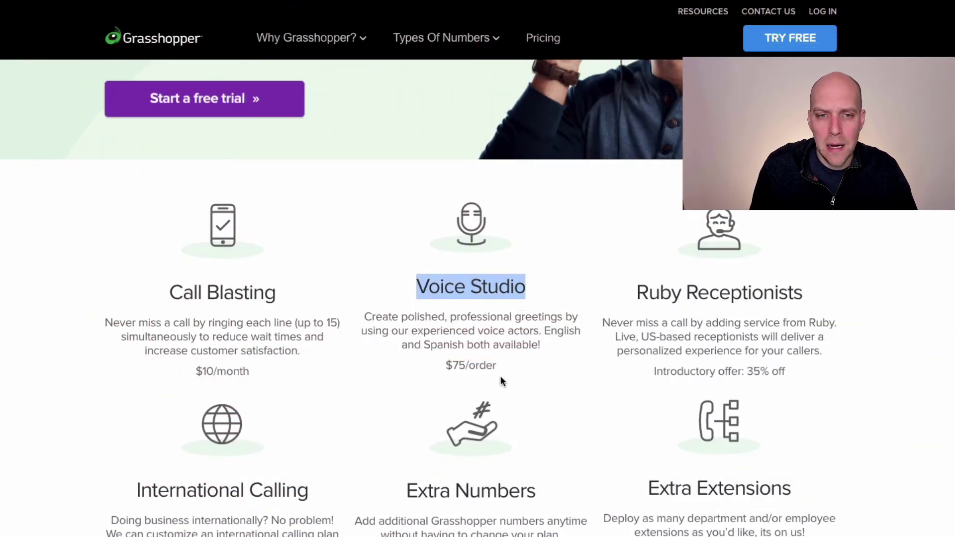
Compare the $35 Fiverr female voice-over gig's 100-word order against Voice Studio's $75/order price.
{"action": "left_click_drag", "start_coordinate": [500, 377], "coordinate": [444, 367]}
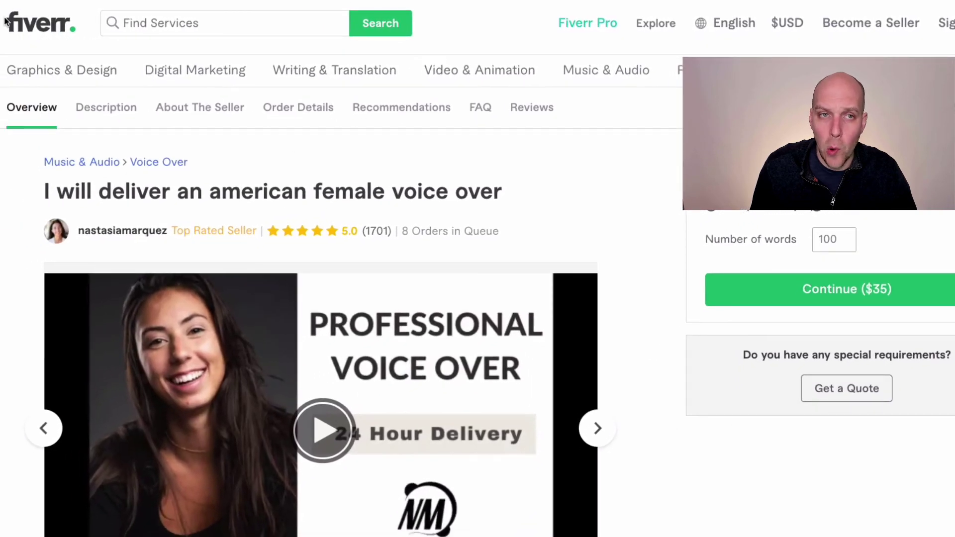
{"action": "scroll", "coordinate": [599, 205], "scroll_direction": "down", "scroll_amount": 1}
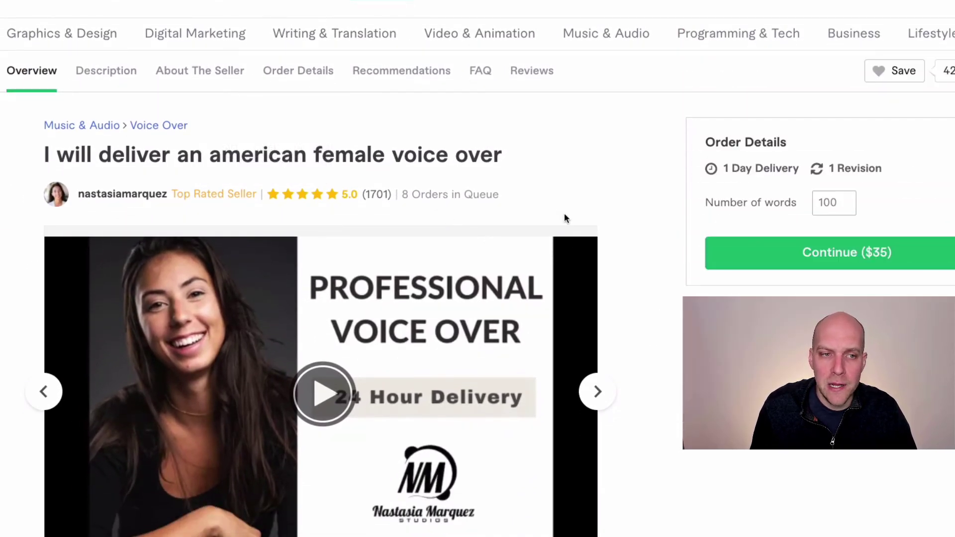
{"action": "scroll", "coordinate": [564, 215], "scroll_direction": "down", "scroll_amount": 1}
{"action": "double_click", "coordinate": [822, 149]}
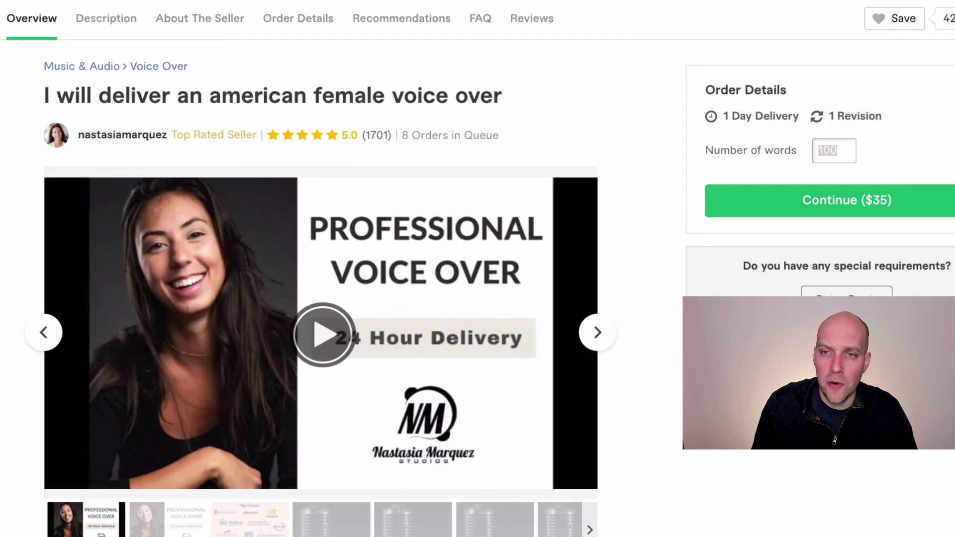
Go back to the Fiverr voiceover search results and browse the listed gigs.
{"action": "key", "text": "alt+Left"}
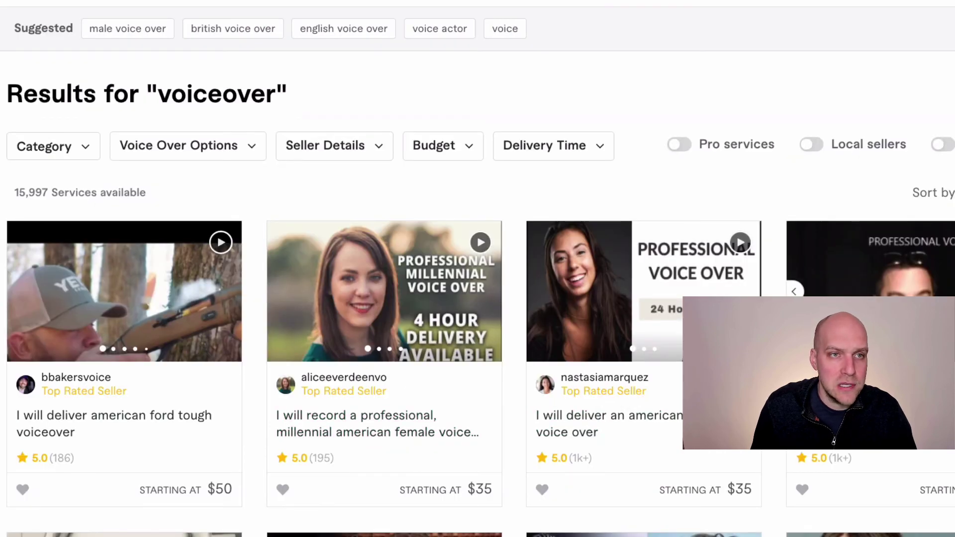
{"action": "scroll", "coordinate": [373, 423], "scroll_direction": "down", "scroll_amount": 1}
{"action": "scroll", "coordinate": [301, 351], "scroll_direction": "down", "scroll_amount": 3}
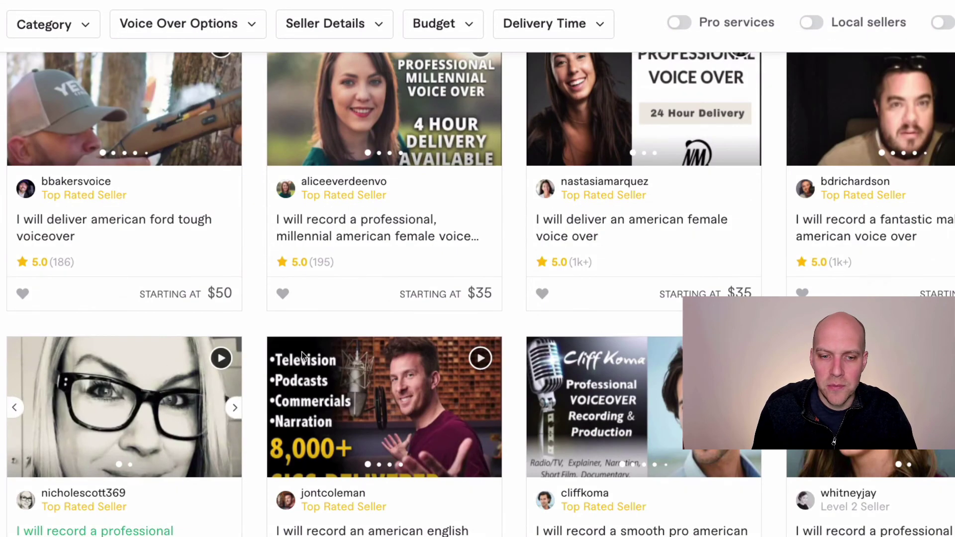
{"action": "scroll", "coordinate": [331, 265], "scroll_direction": "up", "scroll_amount": 6}
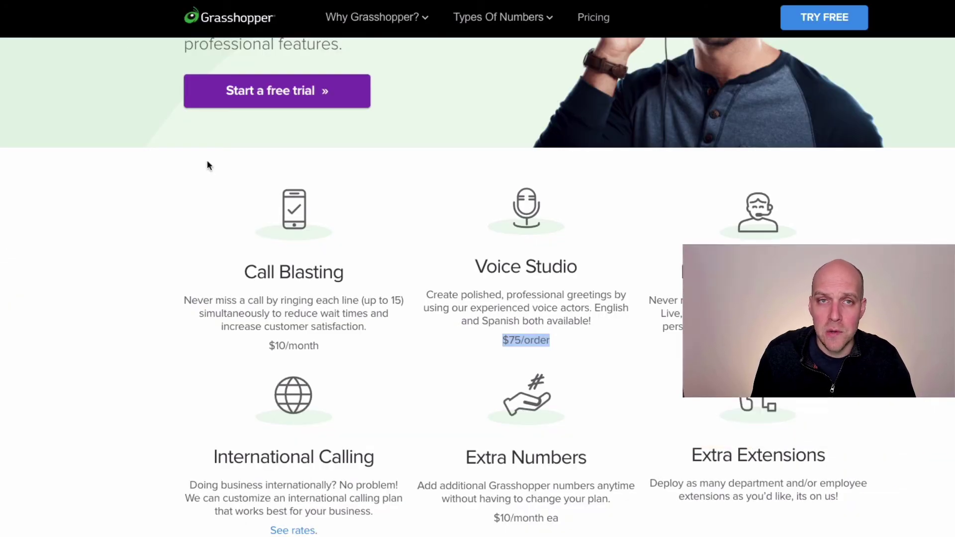
Review the Available add-ons prices, noting that Extra Extensions are free.
{"action": "scroll", "coordinate": [361, 271], "scroll_direction": "down", "scroll_amount": 1}
{"action": "left_click_drag", "start_coordinate": [493, 444], "coordinate": [562, 446]}
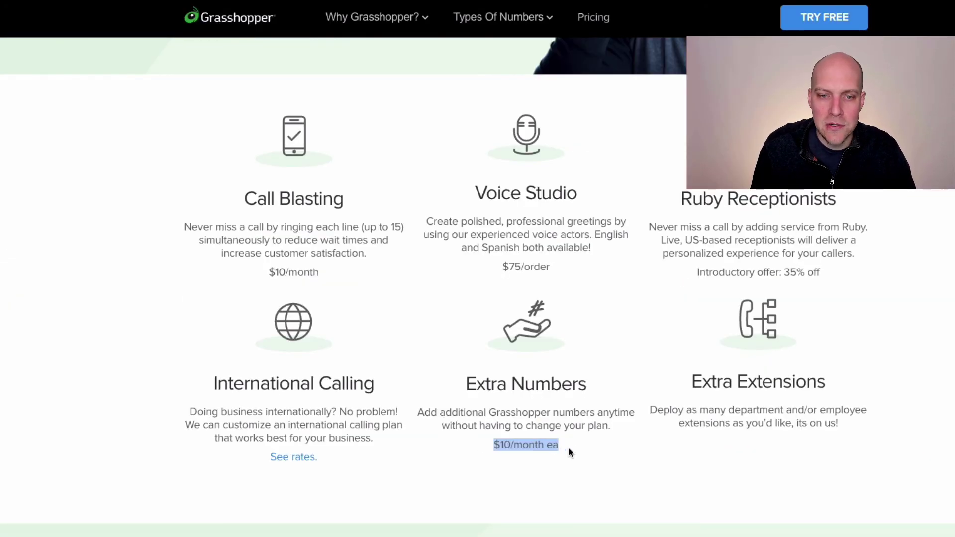
{"action": "scroll", "coordinate": [691, 402], "scroll_direction": "down", "scroll_amount": 1}
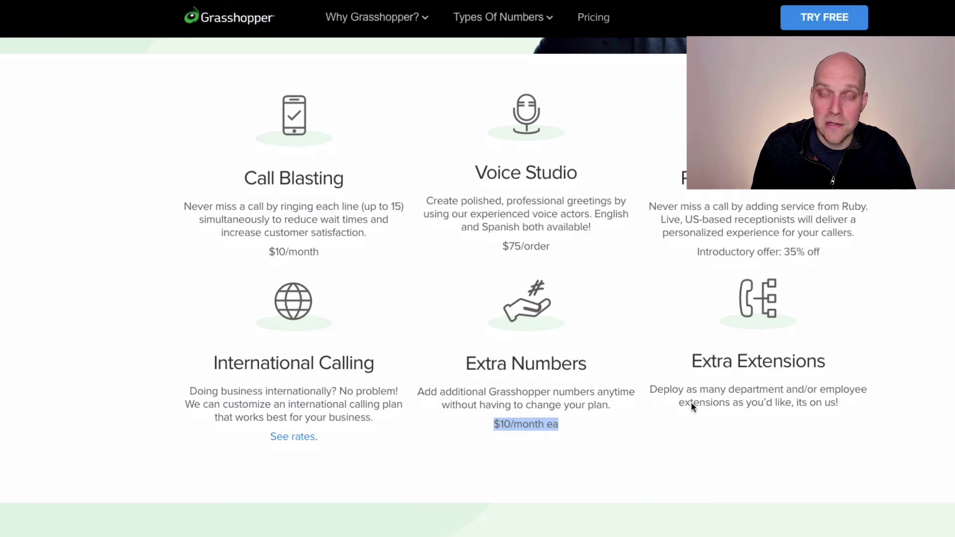
{"action": "left_click_drag", "start_coordinate": [687, 356], "coordinate": [838, 377]}
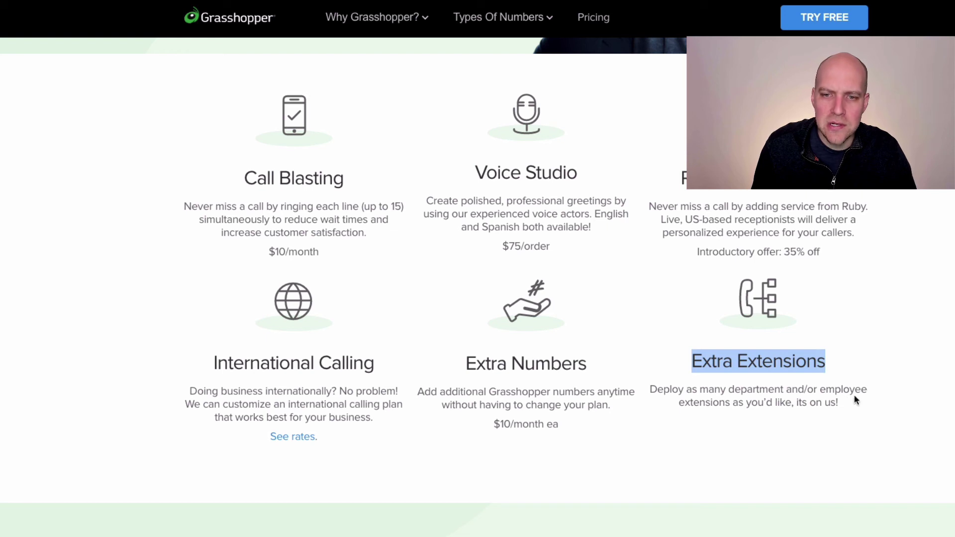
{"action": "left_click_drag", "start_coordinate": [843, 409], "coordinate": [798, 404]}
{"action": "scroll", "coordinate": [509, 200], "scroll_direction": "up", "scroll_amount": 7}
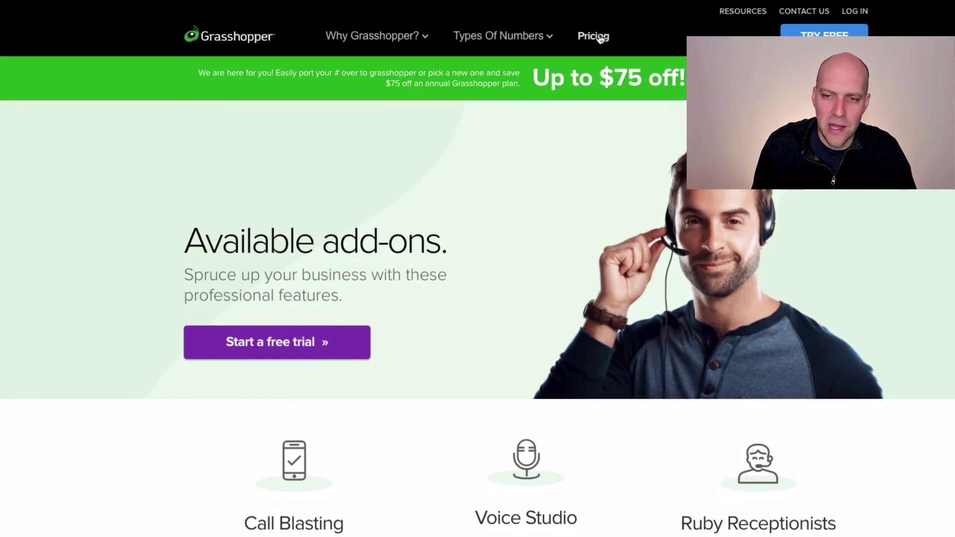
Open the Grasshopper Pricing page and scroll to the features all plans include.
{"action": "left_click", "coordinate": [318, 342]}
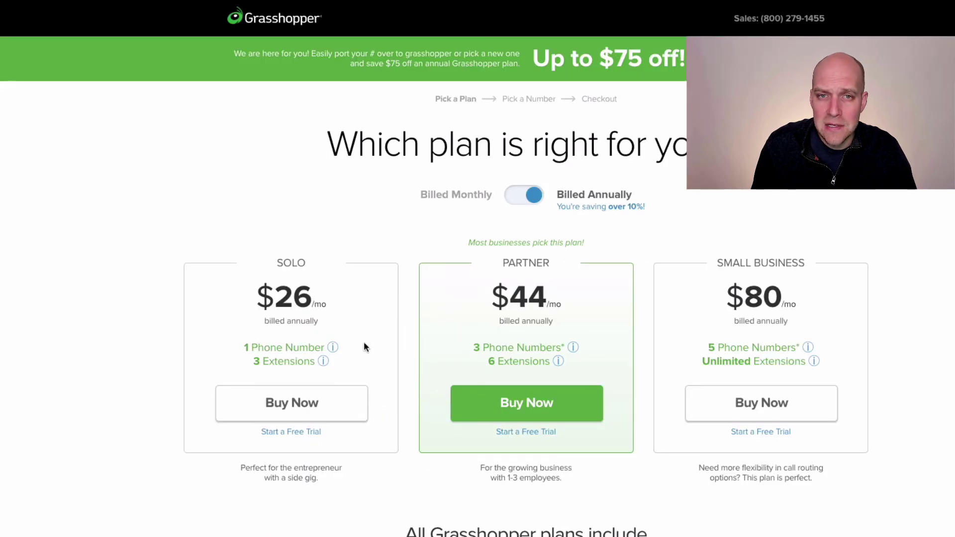
{"action": "mouse_move", "coordinate": [329, 365]}
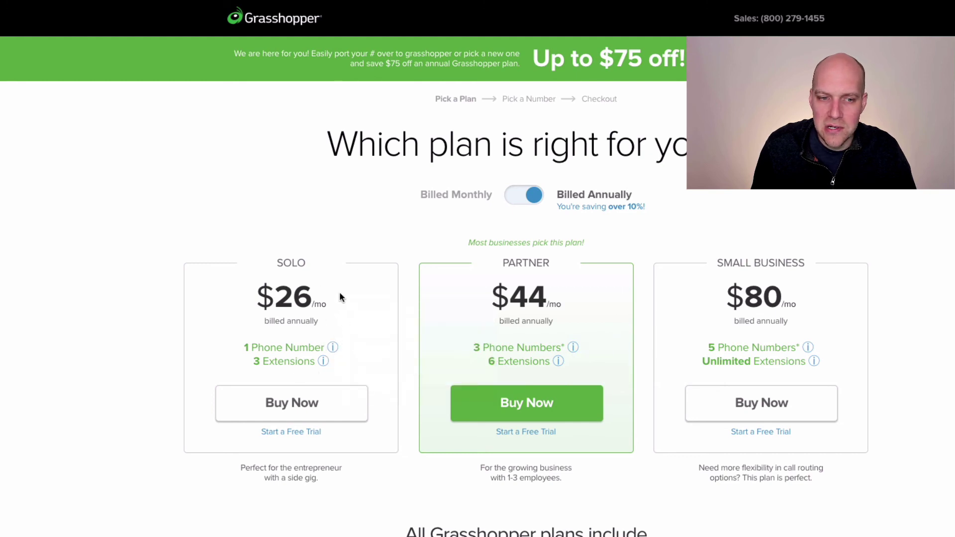
{"action": "scroll", "coordinate": [300, 236], "scroll_direction": "down", "scroll_amount": 6}
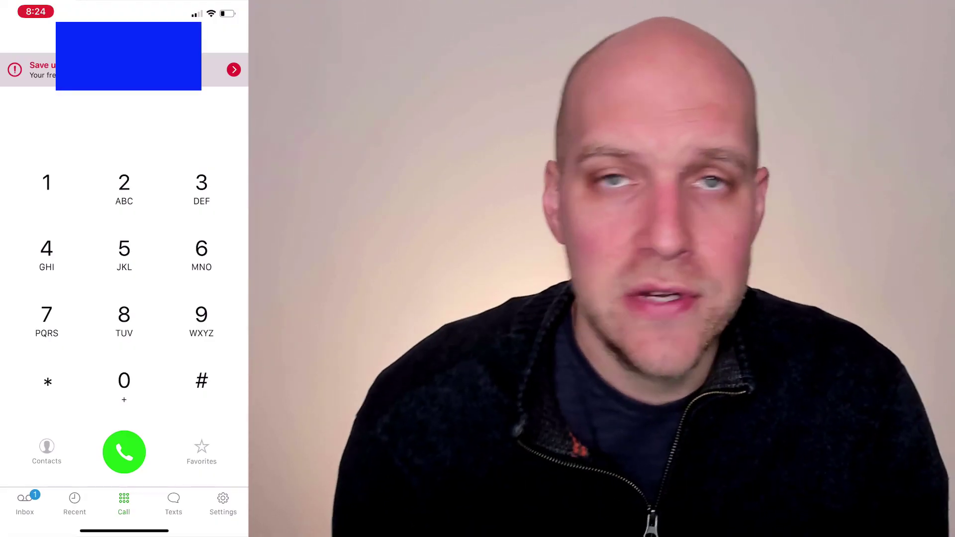
Open the app's Settings tab showing Call Forwarding, Wifi Calling, Access Number and Blocked Numbers.
{"action": "left_click", "coordinate": [223, 502]}
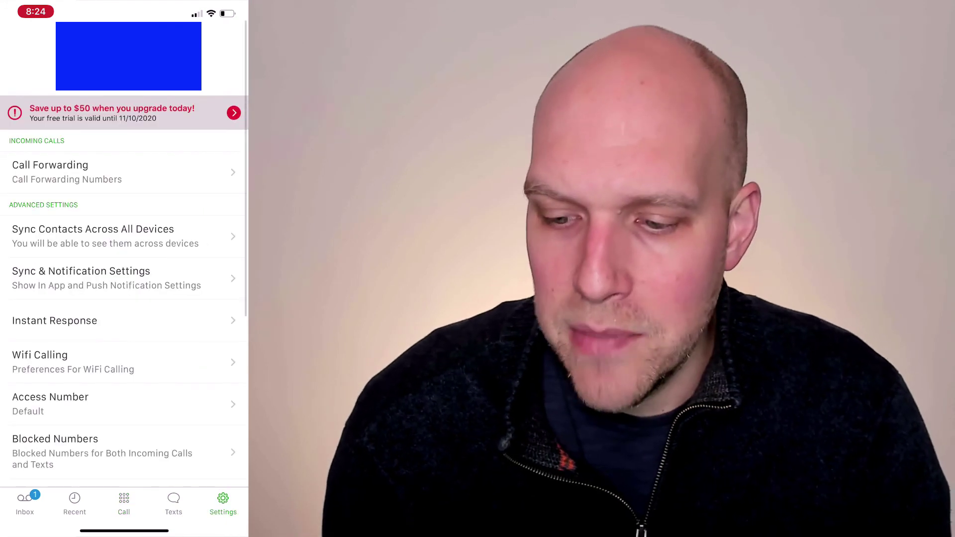